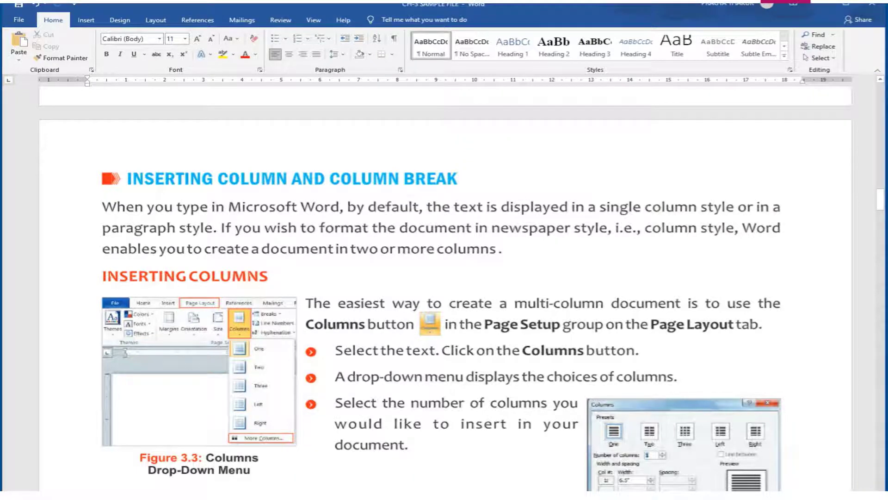
Step: Select the "Importance of Data Backup" heading with its two paragraphs and set 6 columns for them in the custom column settings
{"action": "scroll", "coordinate": [445, 291], "scroll_direction": "down", "scroll_amount": 5}
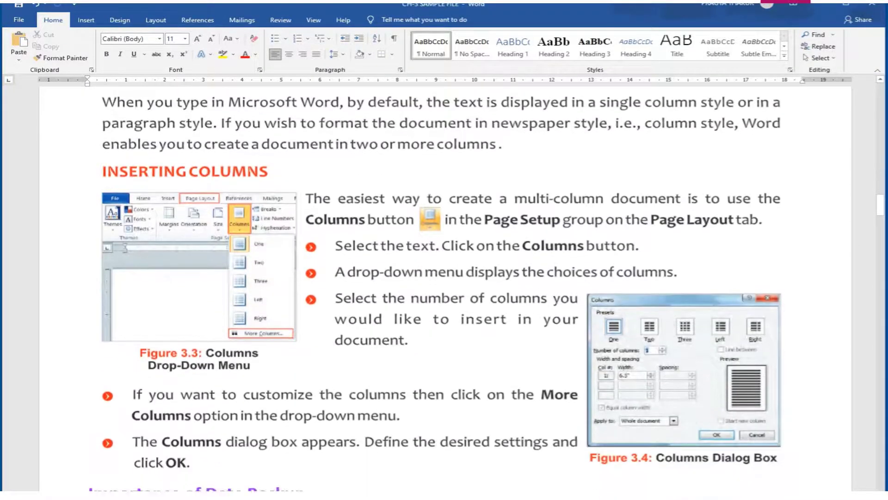
{"action": "scroll", "coordinate": [445, 292], "scroll_direction": "down", "scroll_amount": 3}
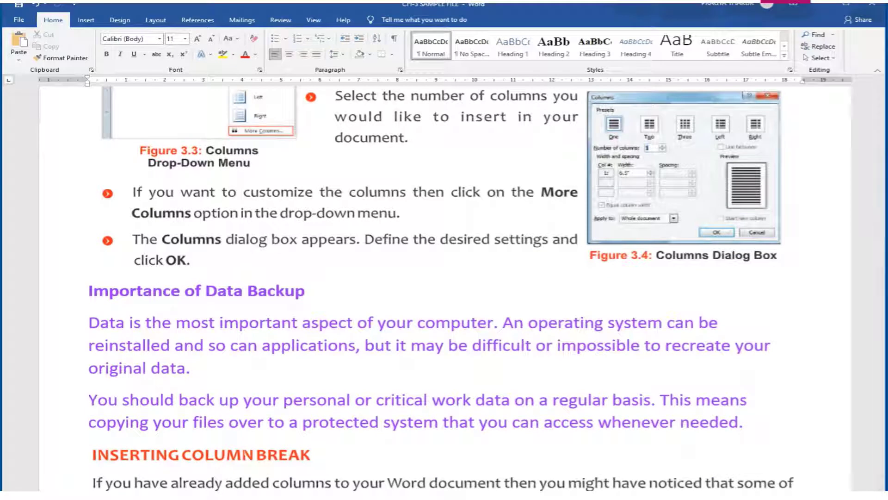
{"action": "scroll", "coordinate": [442, 287], "scroll_direction": "down", "scroll_amount": 2}
{"action": "scroll", "coordinate": [773, 368], "scroll_direction": "down", "scroll_amount": 2}
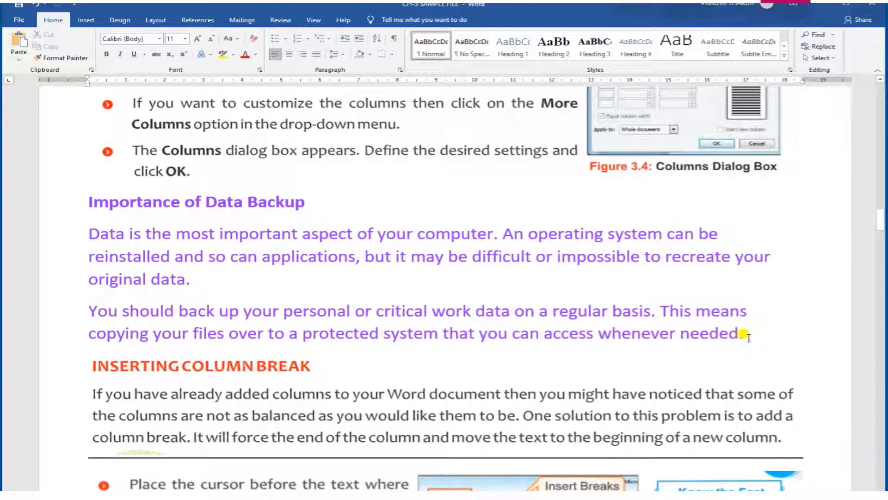
{"action": "left_click_drag", "start_coordinate": [744, 333], "coordinate": [86, 210]}
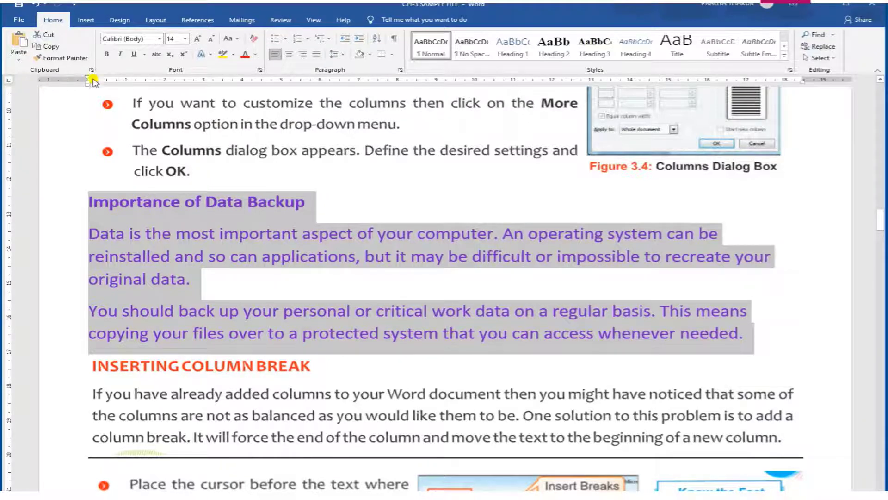
{"action": "left_click", "coordinate": [162, 20]}
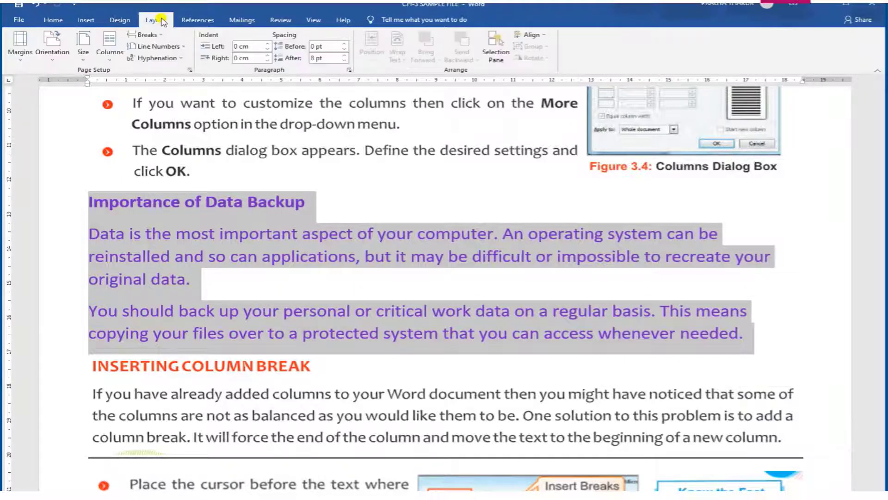
{"action": "left_click", "coordinate": [113, 62]}
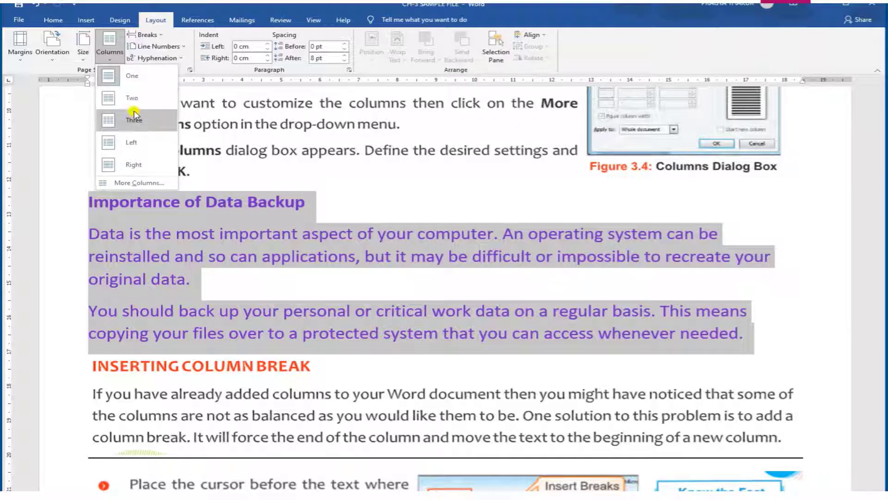
{"action": "left_click", "coordinate": [134, 182]}
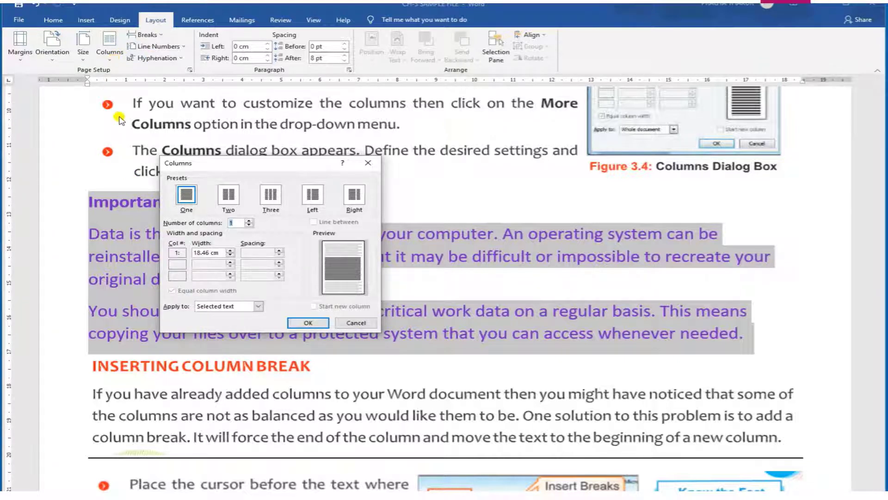
{"action": "left_click_drag", "start_coordinate": [265, 167], "coordinate": [459, 116]}
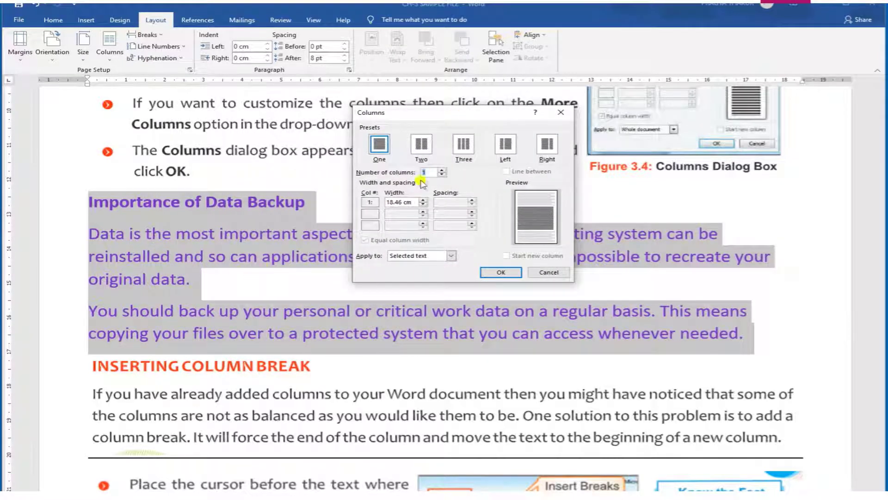
{"action": "left_click", "coordinate": [442, 170]}
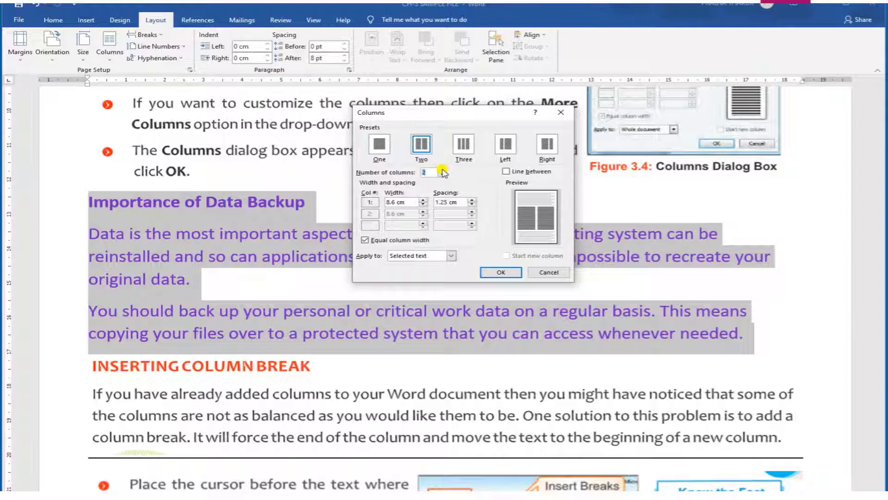
{"action": "left_click", "coordinate": [442, 171]}
{"action": "left_click", "coordinate": [442, 170]}
{"action": "left_click", "coordinate": [442, 170]}
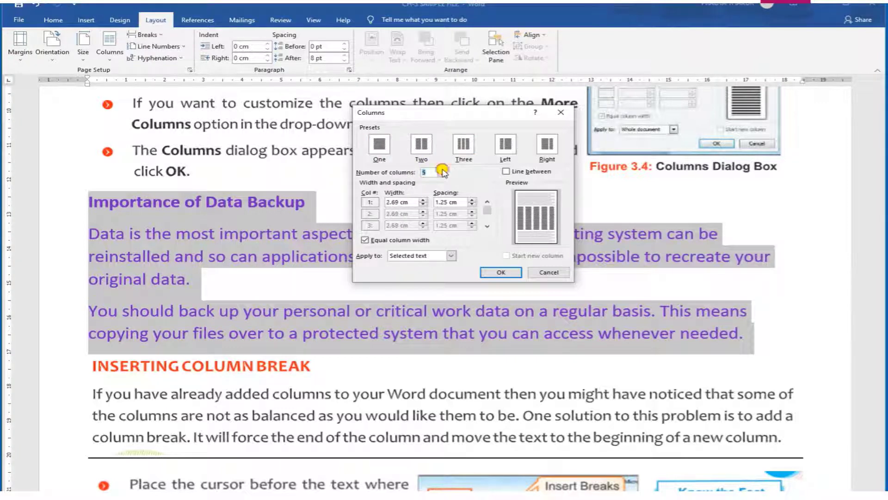
{"action": "left_click", "coordinate": [442, 170]}
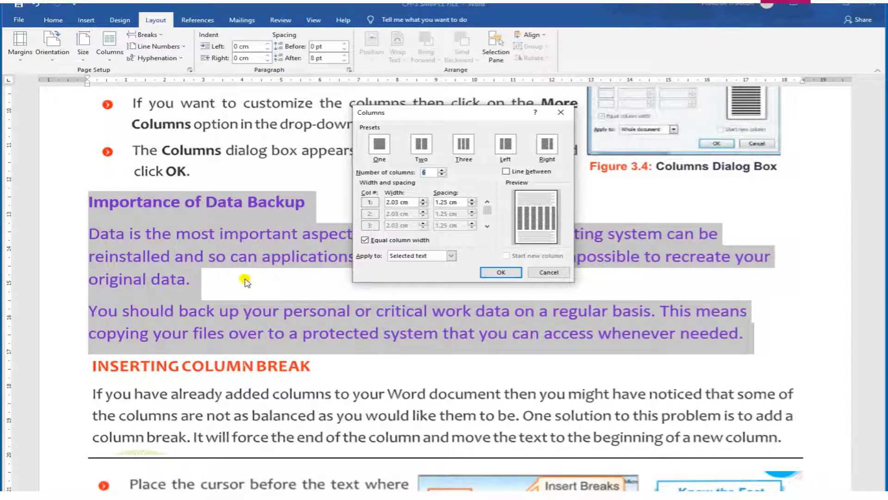
Step: Reduce the spacing between the equal-width columns to 0.5 cm
{"action": "left_click", "coordinate": [473, 205]}
{"action": "left_click", "coordinate": [472, 205]}
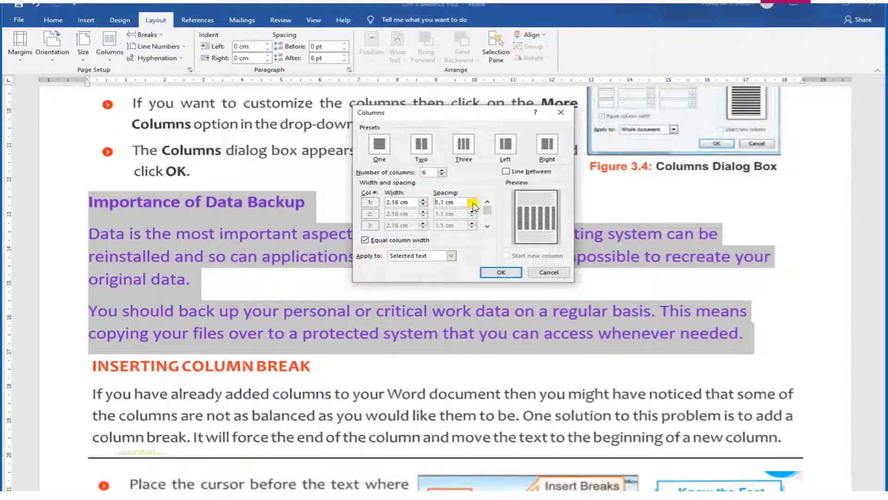
{"action": "left_click", "coordinate": [473, 205]}
{"action": "left_click", "coordinate": [472, 204]}
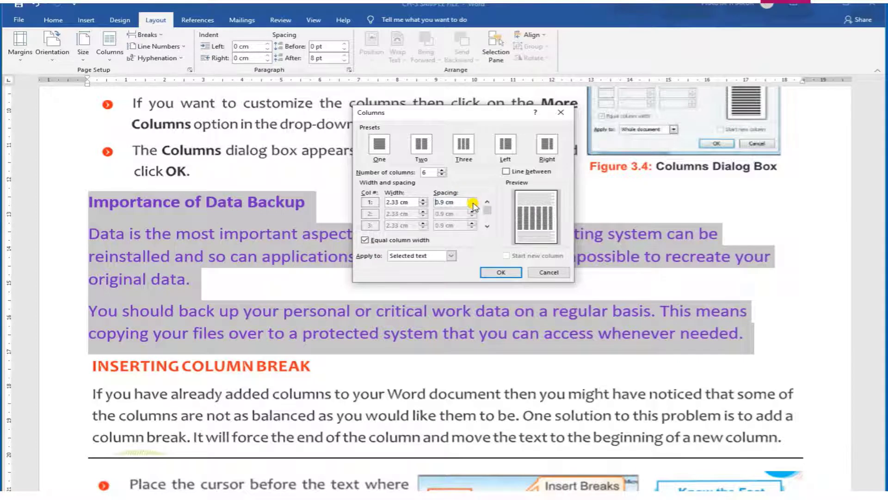
{"action": "left_click", "coordinate": [473, 204]}
{"action": "left_click", "coordinate": [472, 204]}
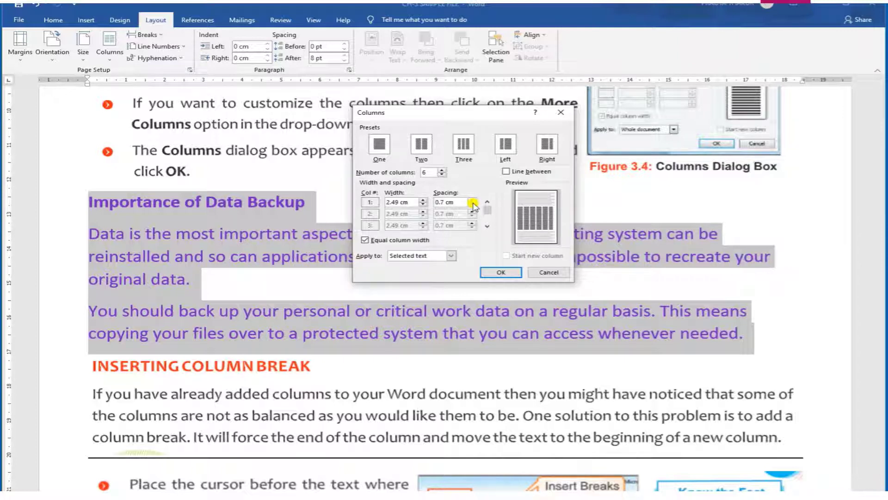
{"action": "left_click", "coordinate": [473, 204]}
{"action": "left_click", "coordinate": [473, 204]}
{"action": "left_click", "coordinate": [463, 202]}
{"action": "key", "text": "BackSpace"}
{"action": "key", "text": "BackSpace"}
{"action": "key", "text": "BackSpace"}
{"action": "key", "text": "Tab"}
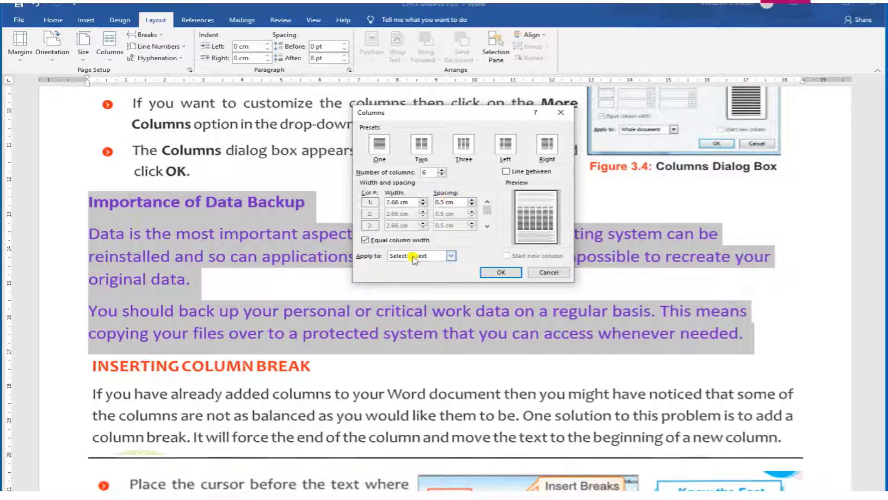
Step: Choose Selected text as the scope for the column settings and apply them
{"action": "left_click", "coordinate": [453, 256]}
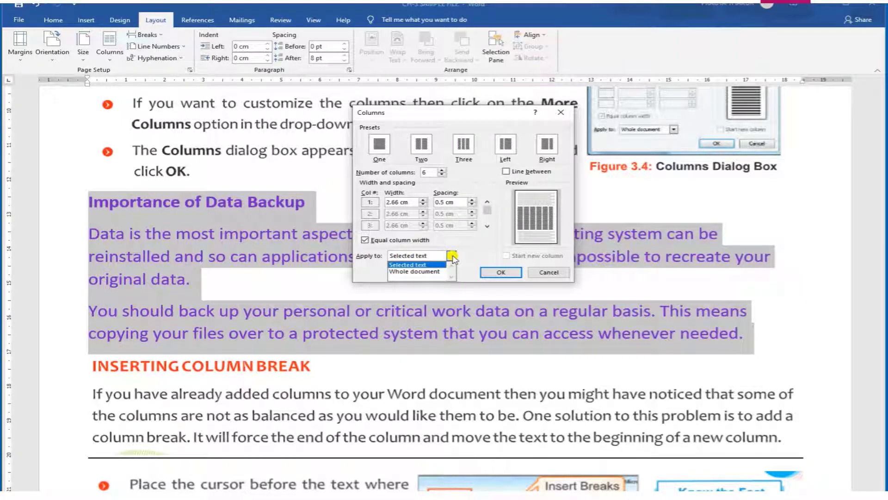
{"action": "left_click", "coordinate": [401, 267]}
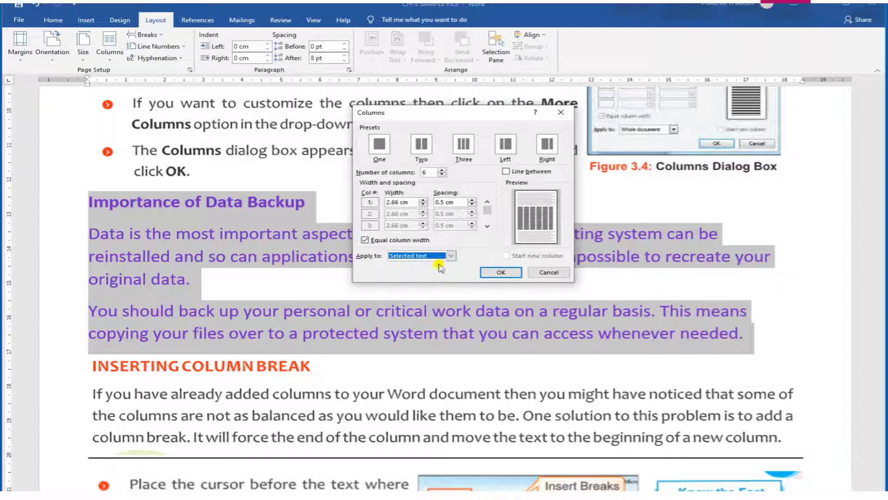
{"action": "left_click", "coordinate": [495, 274]}
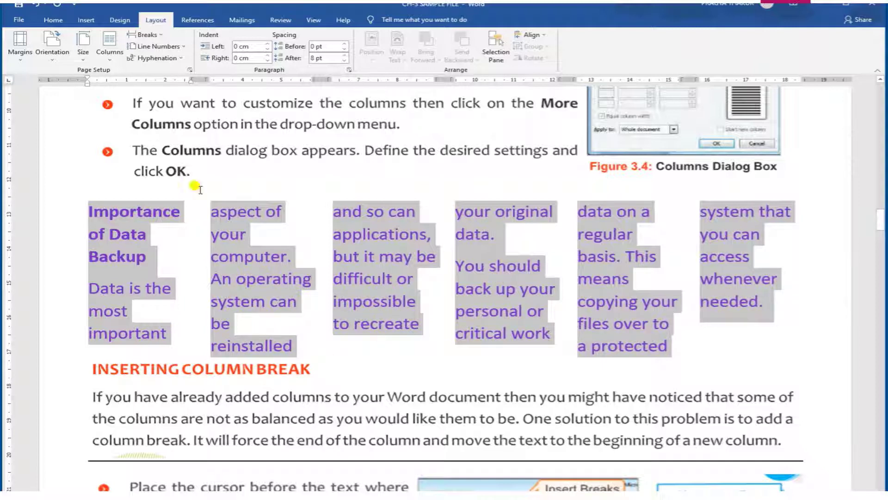
Step: Change the selected data backup section to the preset two-column layout
{"action": "left_click", "coordinate": [110, 60]}
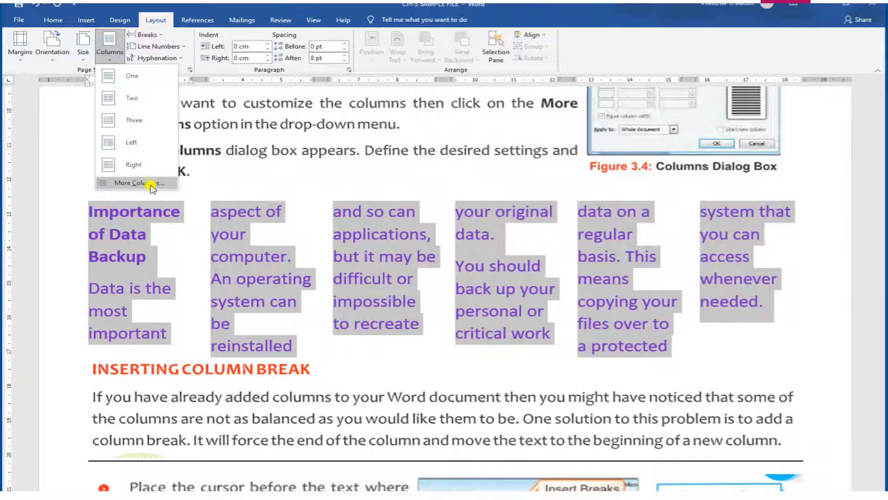
{"action": "left_click", "coordinate": [116, 107]}
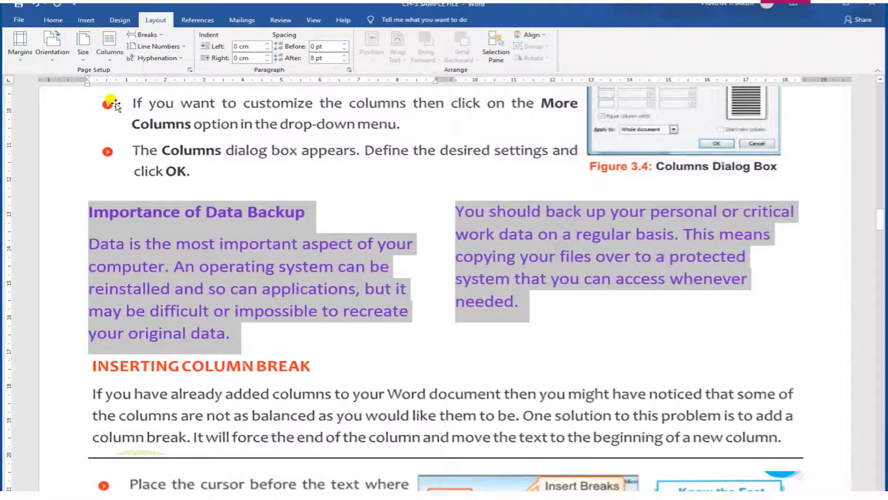